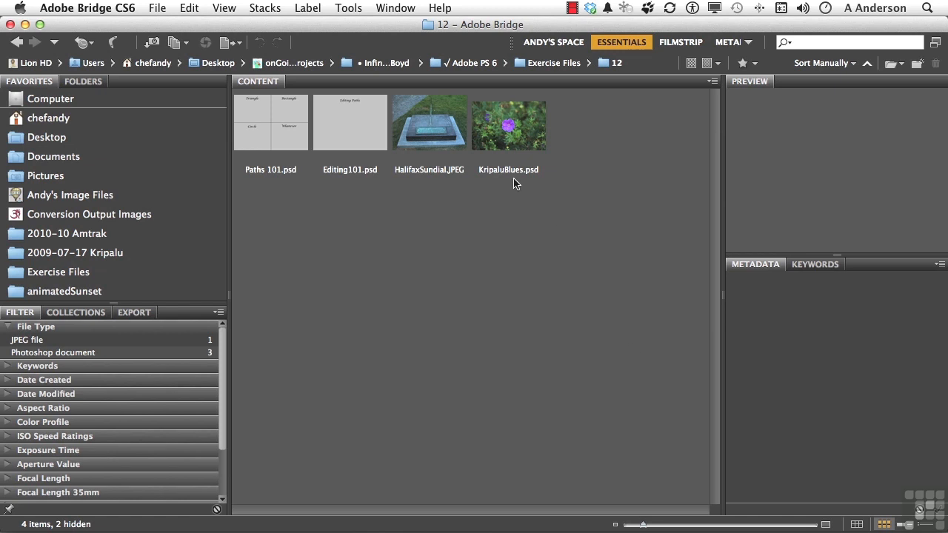
Open KripaluBlues.psd in Photoshop and look at the contents of the Finished layer group
{"action": "left_click", "coordinate": [500, 137]}
{"action": "double_click", "coordinate": [500, 137]}
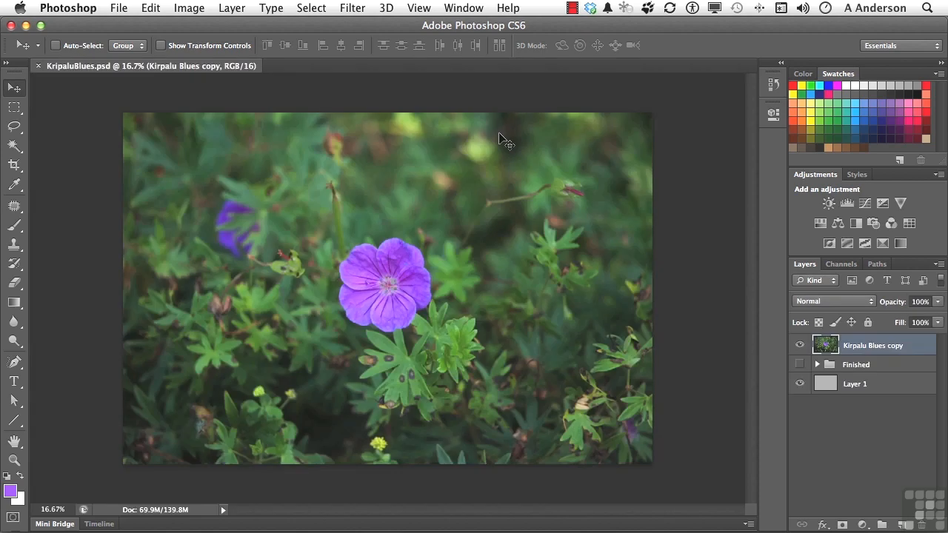
{"action": "left_click", "coordinate": [816, 365]}
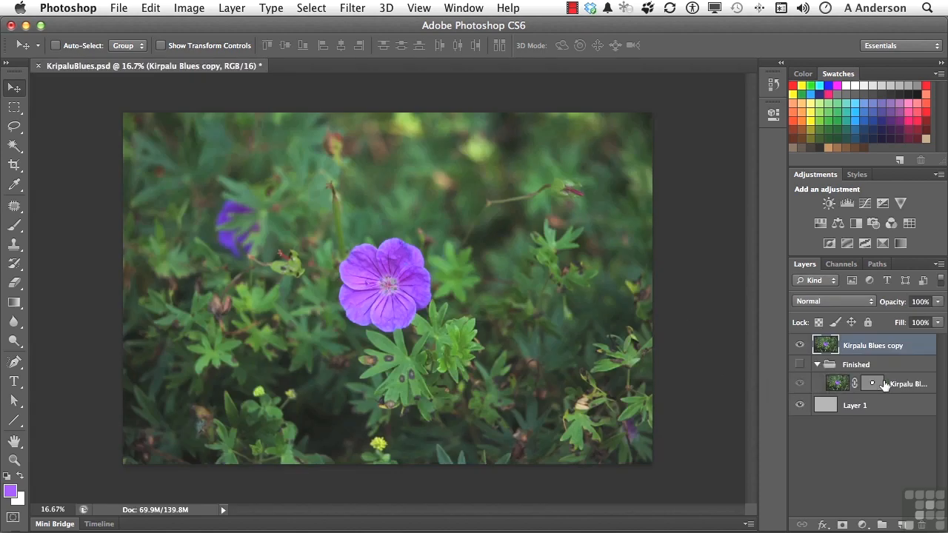
{"action": "left_click", "coordinate": [817, 366]}
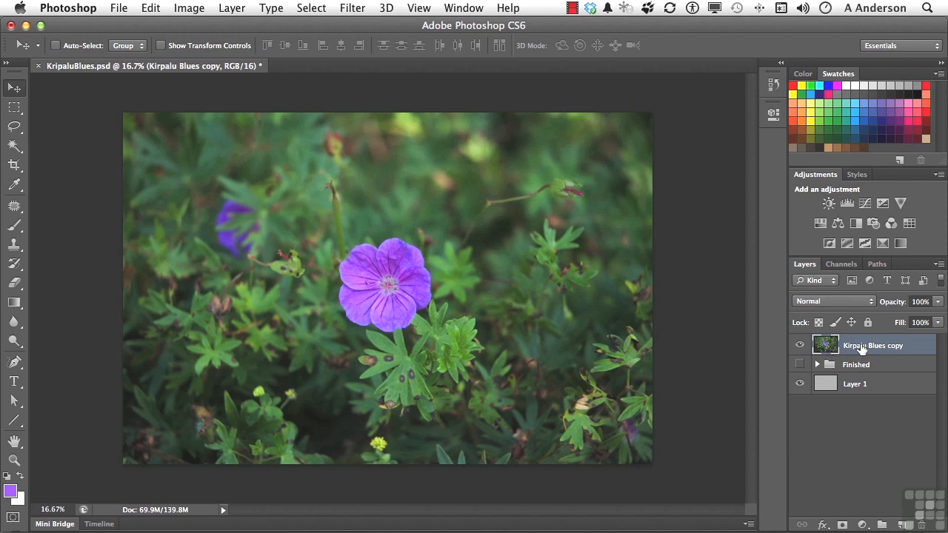
Try loading the Work Path as a selection in two ways, undoing the first and deselecting the second
{"action": "left_click", "coordinate": [878, 267]}
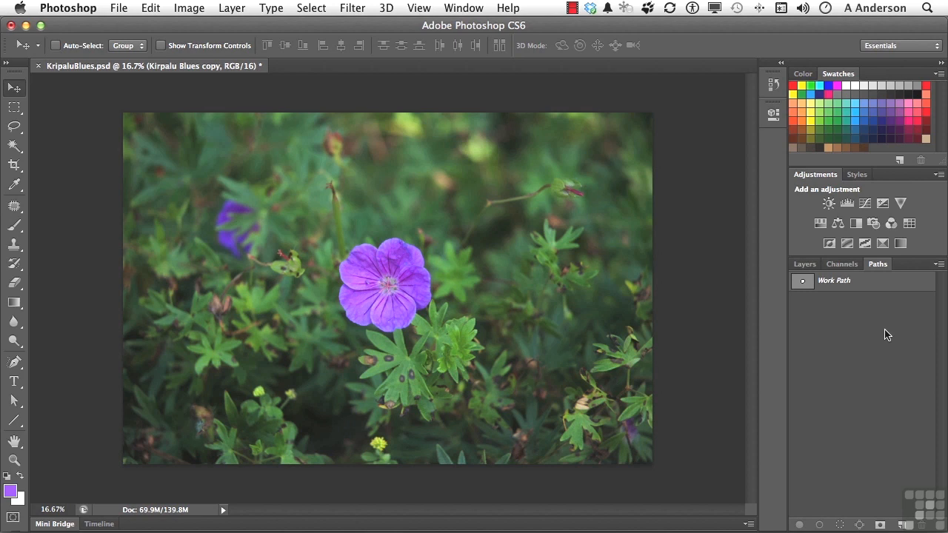
{"action": "left_click", "coordinate": [842, 283]}
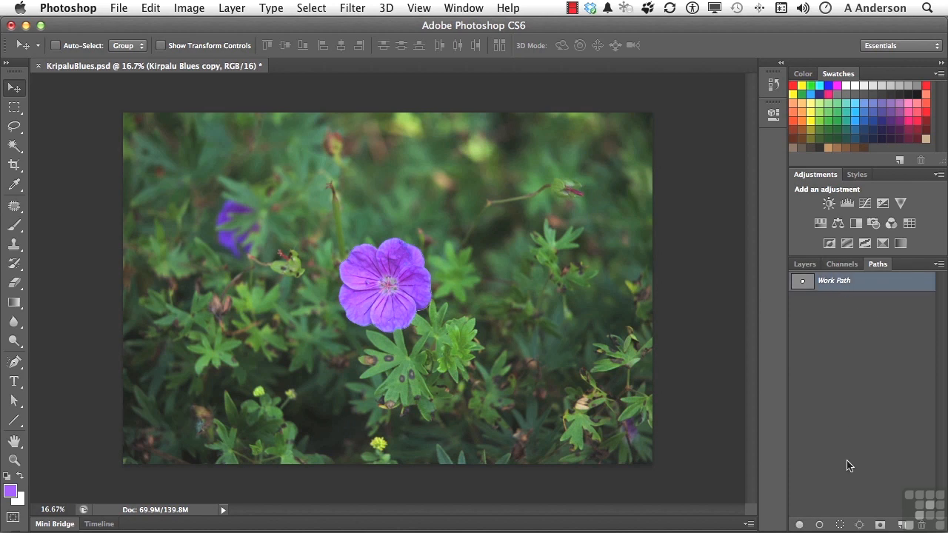
{"action": "left_click", "coordinate": [842, 525]}
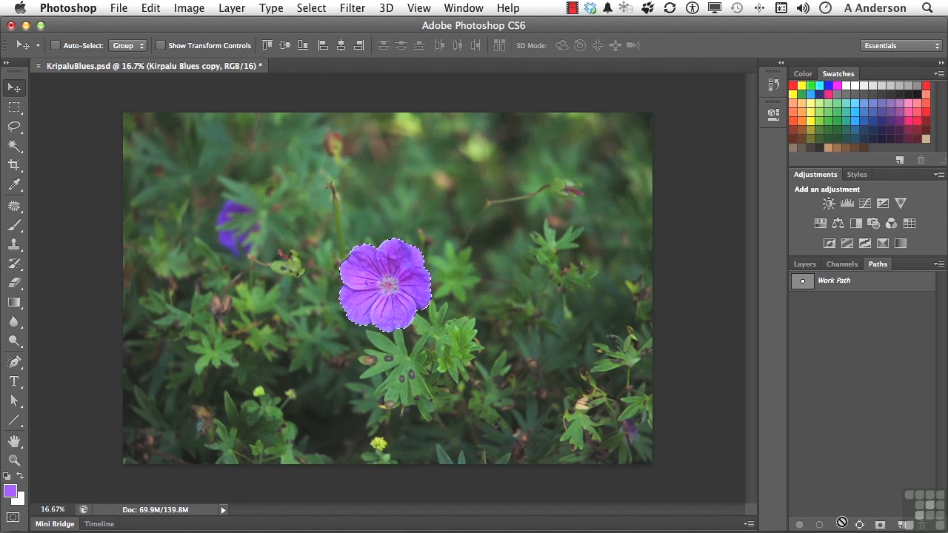
{"action": "key", "text": "ctrl+z"}
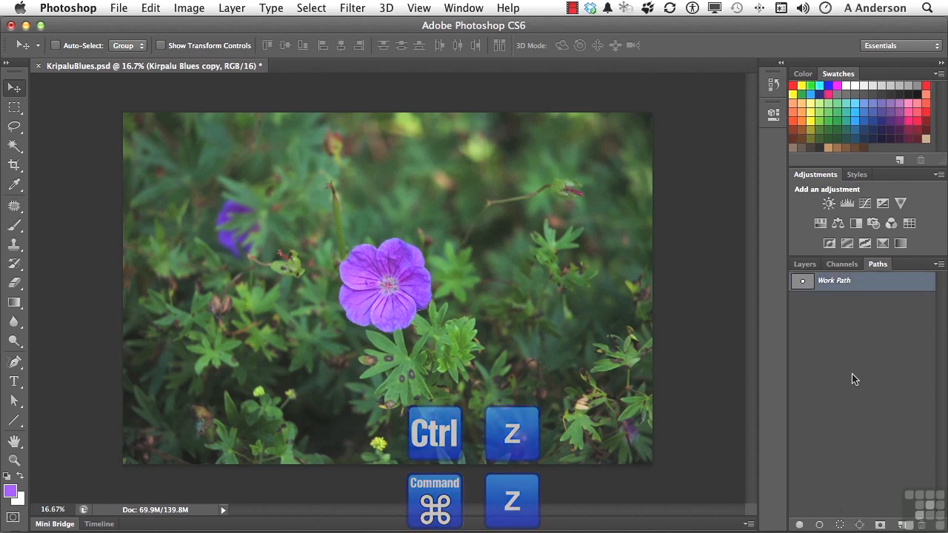
{"action": "left_click", "coordinate": [804, 284], "text": "super"}
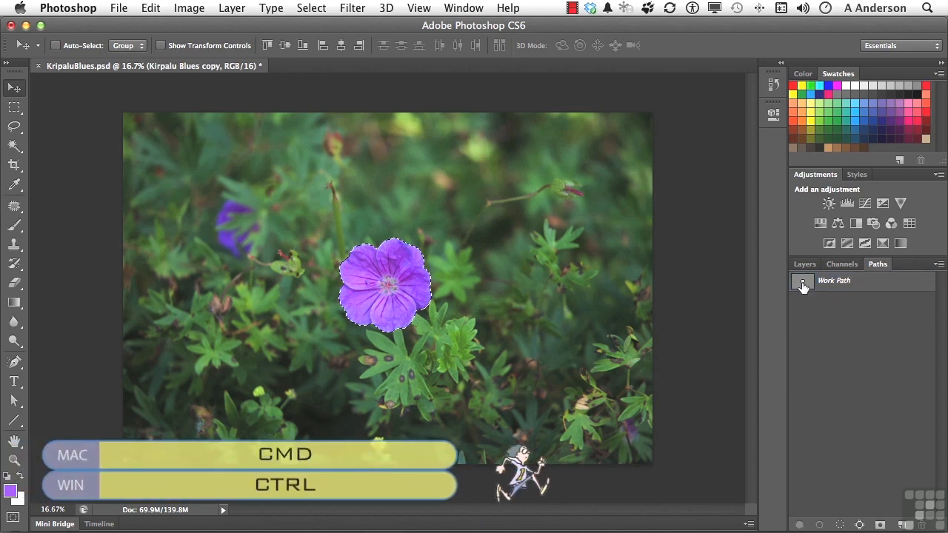
{"action": "key", "text": "super+d"}
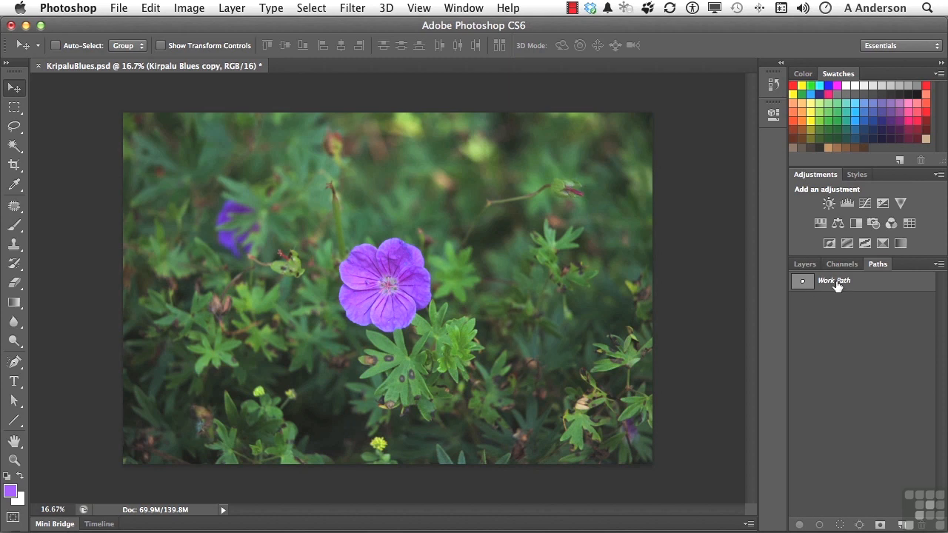
Make a new anti-aliased selection from the Work Path using the Pen tool's options, with a feather radius of 0 pixels
{"action": "left_click", "coordinate": [837, 286]}
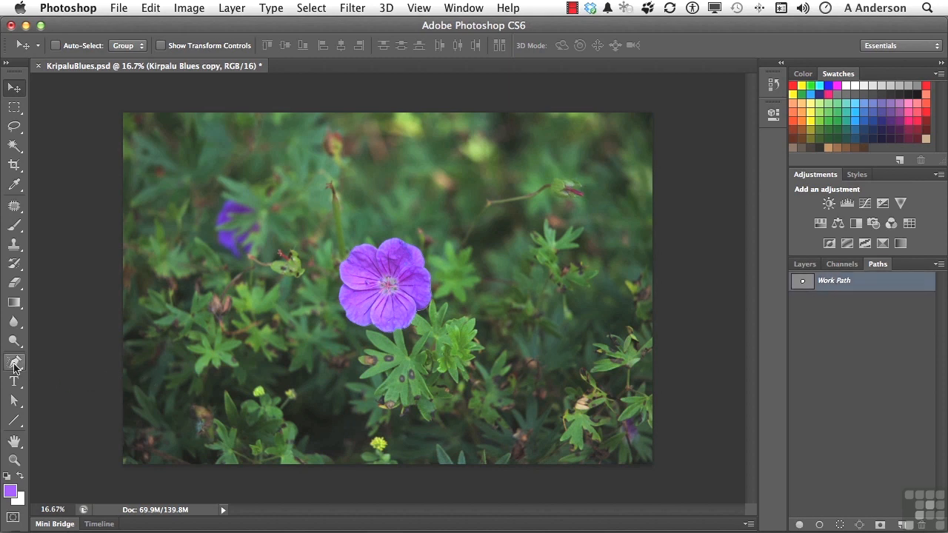
{"action": "left_click", "coordinate": [14, 365]}
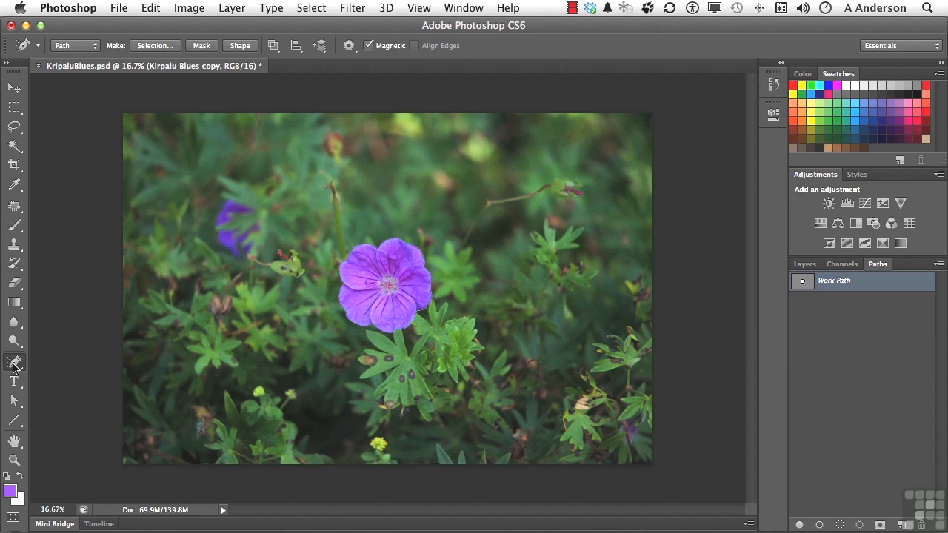
{"action": "left_click", "coordinate": [155, 46]}
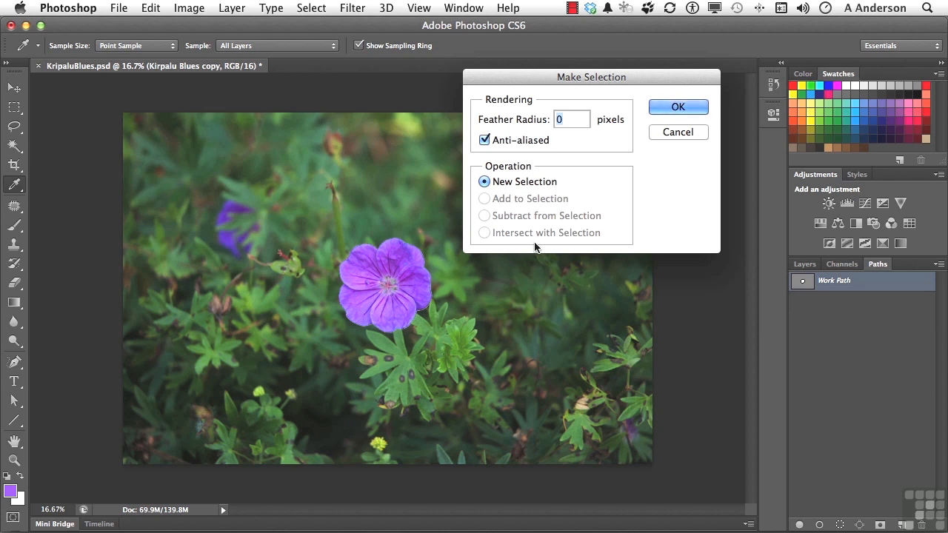
{"action": "left_click", "coordinate": [673, 107]}
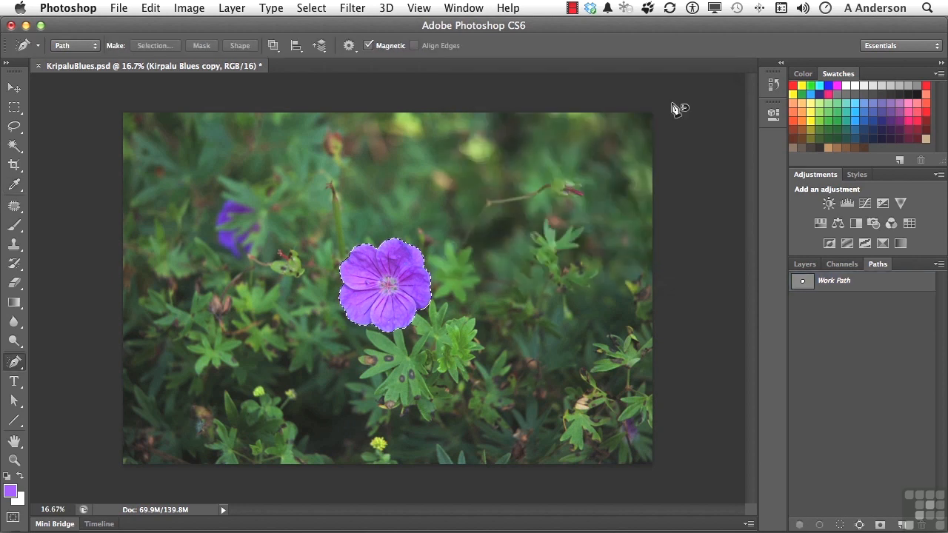
Add a layer mask to the Kirpalu Blues copy layer from the flower selection and open the mask's properties
{"action": "left_click", "coordinate": [805, 265]}
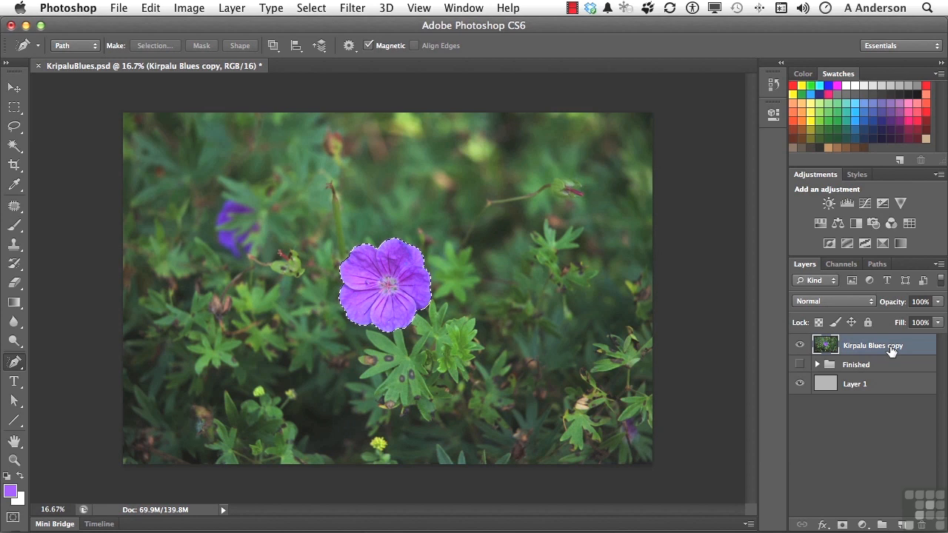
{"action": "left_click", "coordinate": [843, 525]}
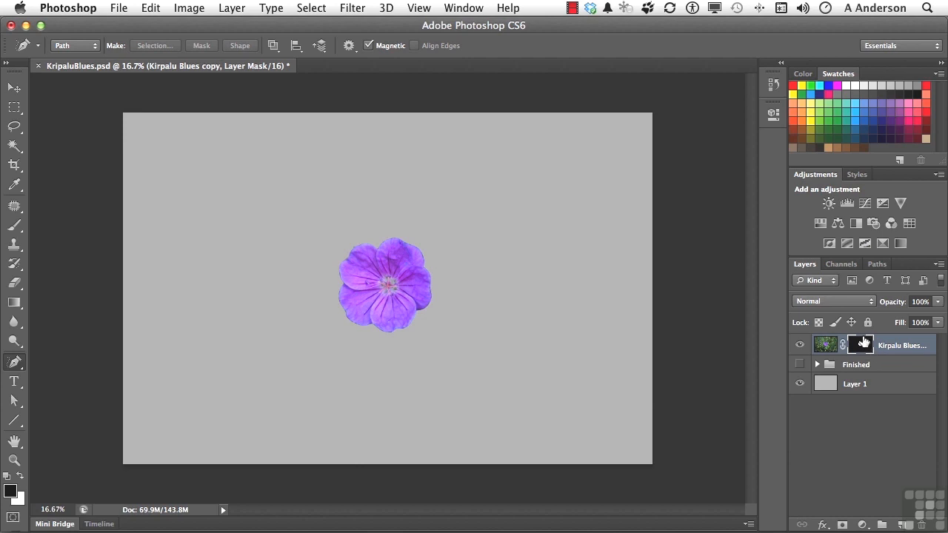
{"action": "double_click", "coordinate": [853, 347]}
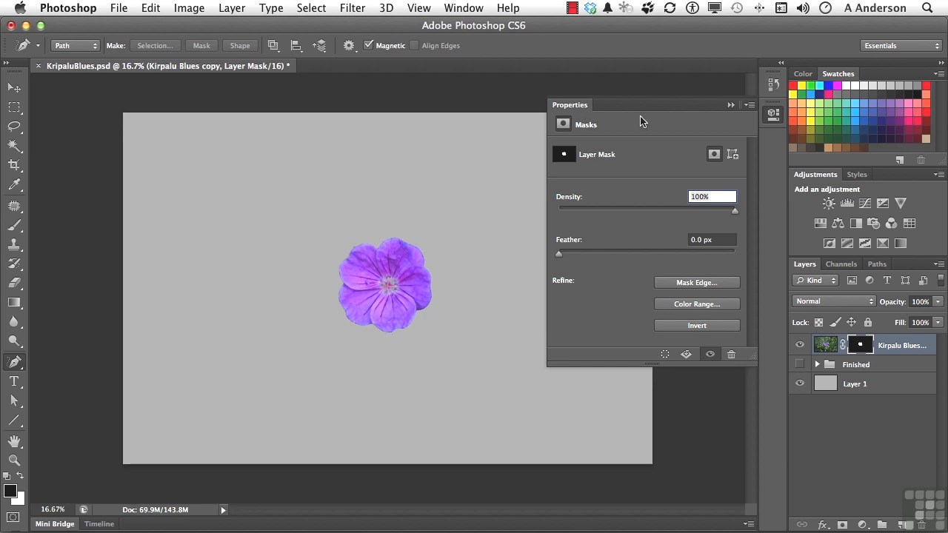
Try a mask density of 63% and restore it to 100%, then invert the mask and invert it back
{"action": "left_click_drag", "start_coordinate": [734, 211], "coordinate": [669, 212]}
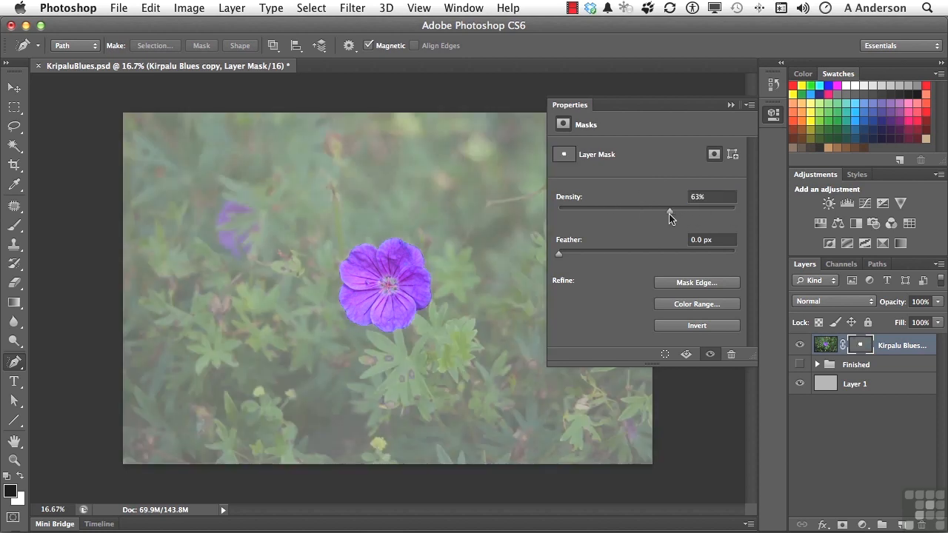
{"action": "left_click_drag", "start_coordinate": [668, 213], "coordinate": [748, 214]}
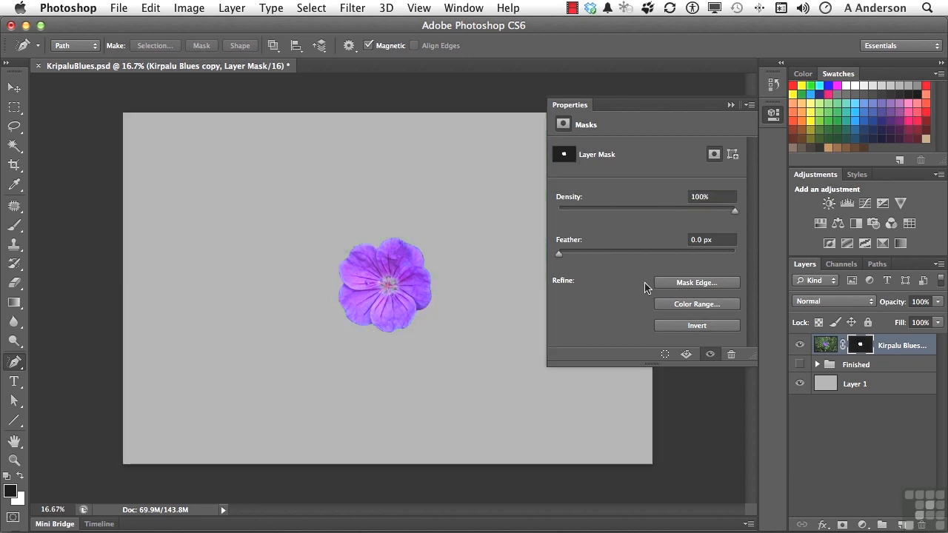
{"action": "left_click", "coordinate": [671, 332]}
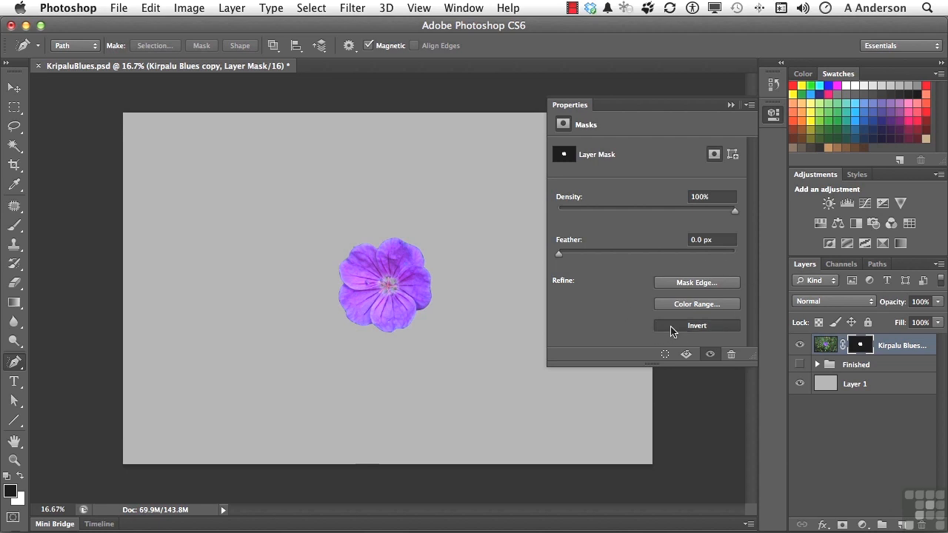
{"action": "left_click", "coordinate": [671, 327]}
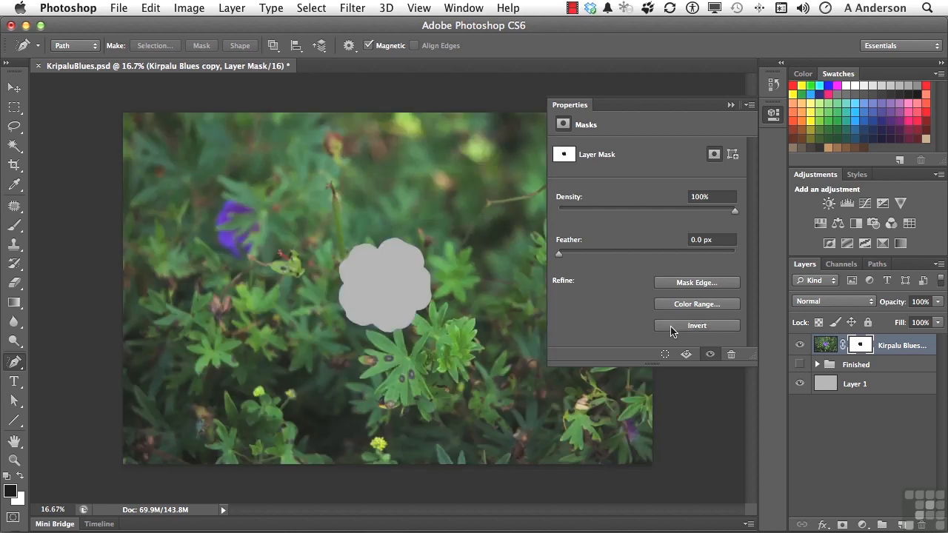
{"action": "left_click", "coordinate": [672, 328]}
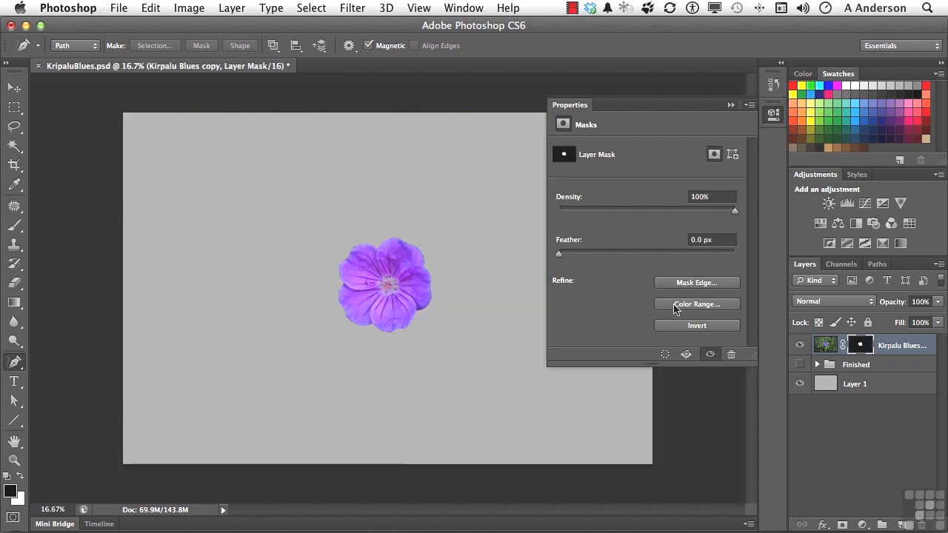
Try limiting the mask with Color Range by sampling the purple petals and adding more flower colors, then cancel
{"action": "left_click", "coordinate": [674, 310]}
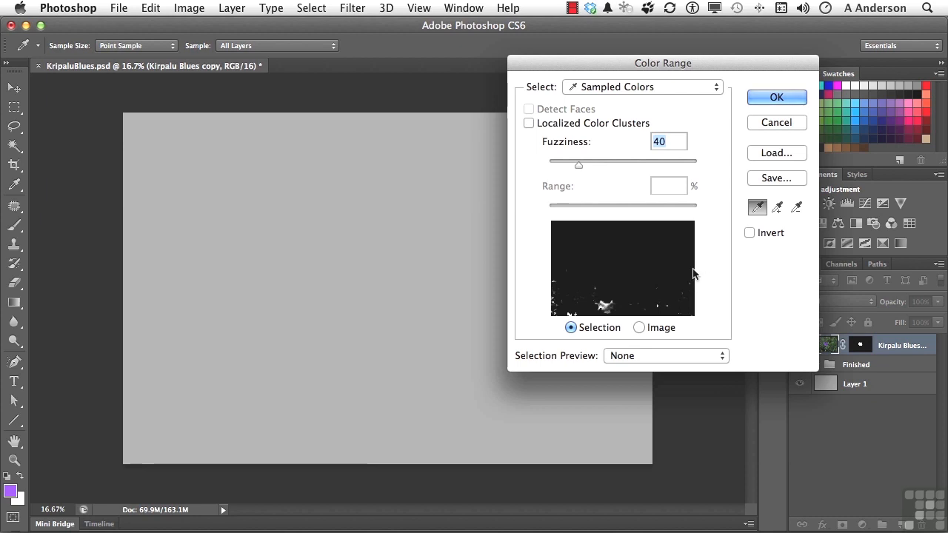
{"action": "left_click", "coordinate": [628, 268]}
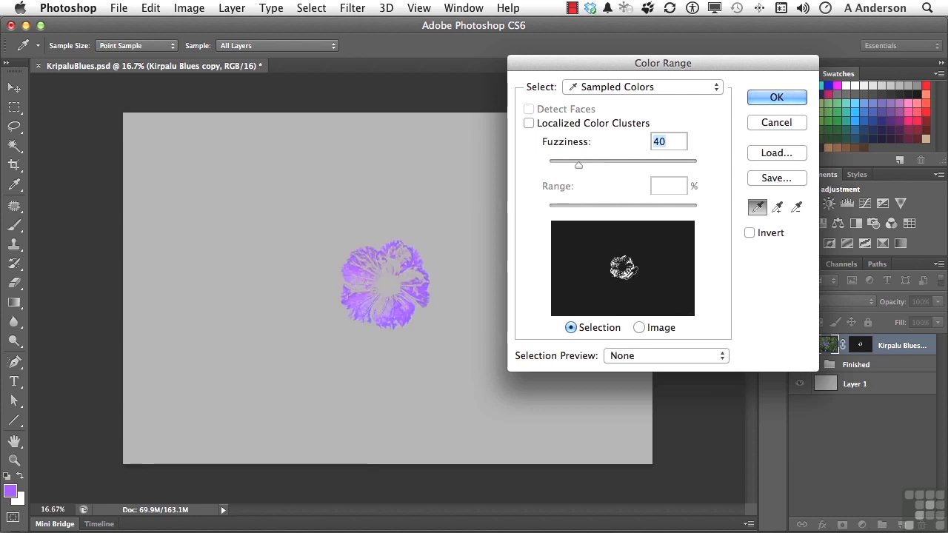
{"action": "left_click", "coordinate": [778, 208]}
{"action": "left_click", "coordinate": [384, 289]}
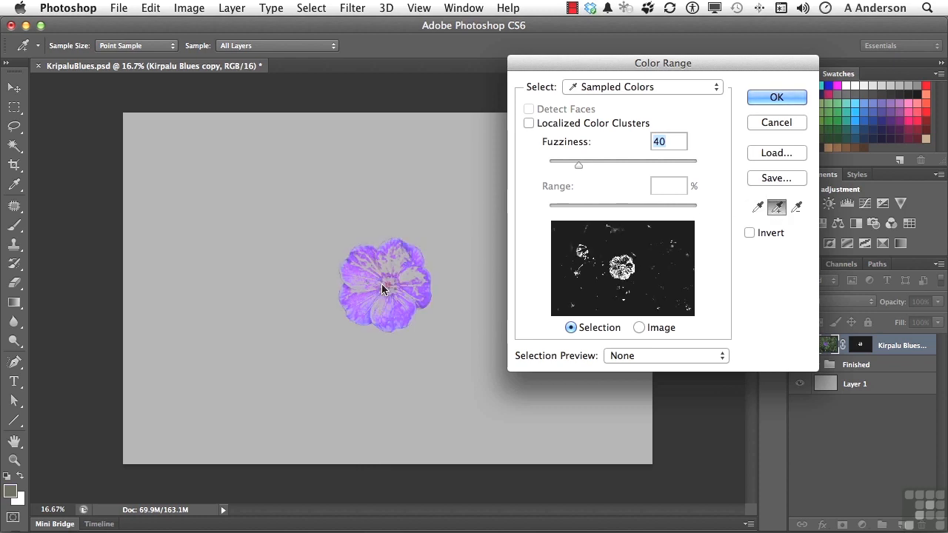
{"action": "left_click", "coordinate": [402, 268]}
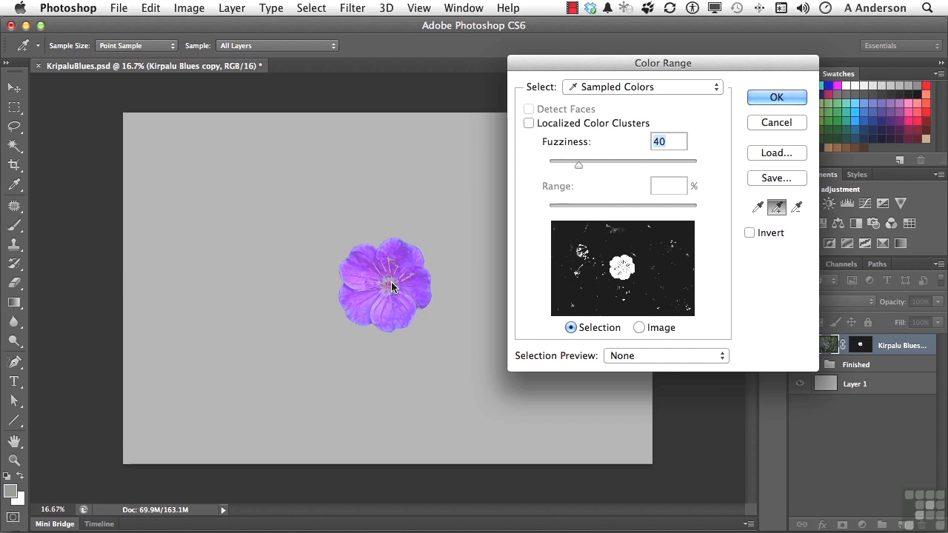
{"action": "left_click", "coordinate": [776, 123]}
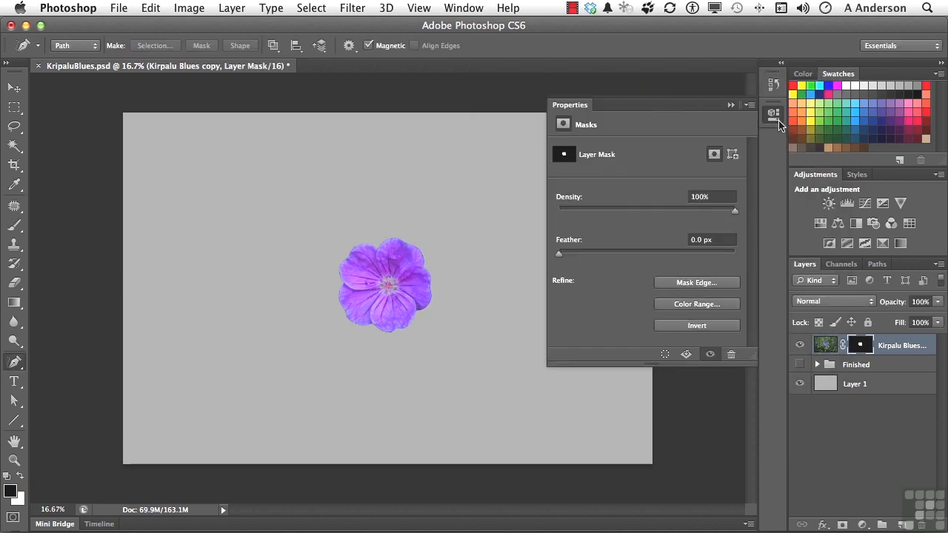
Start refining the mask edge with Smart Radius enabled and a radius of .05 px
{"action": "left_click", "coordinate": [677, 285]}
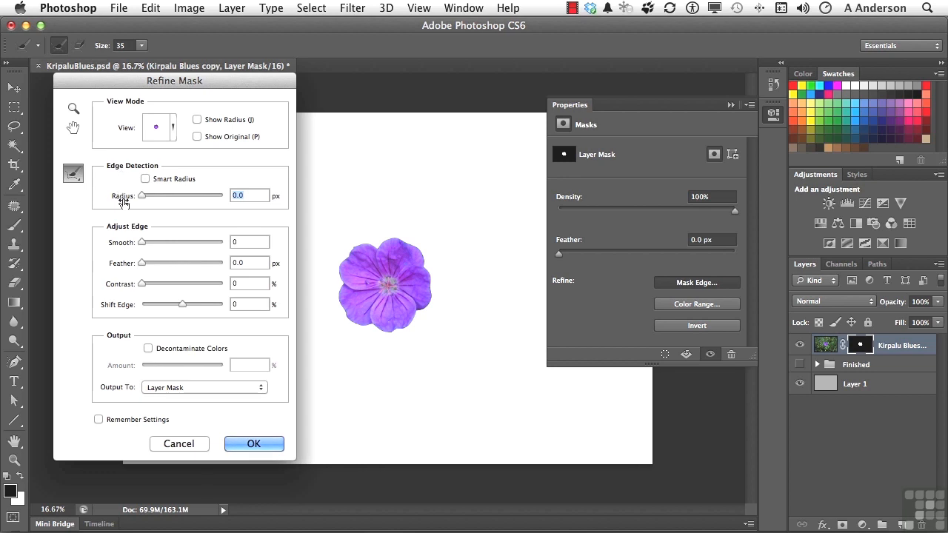
{"action": "left_click", "coordinate": [146, 178]}
{"action": "key", "text": "BackSpace"}
{"action": "type", "text": ".05"}
Enlarge the refine radius brush to 70 and paint along the flower's upper edge
{"action": "key", "text": "bracketright"}
{"action": "key", "text": "bracketright"}
{"action": "key", "text": "bracketright"}
{"action": "mouse_move", "coordinate": [379, 245]}
{"action": "left_mouse_down"}
{"action": "mouse_move", "coordinate": [414, 247]}
{"action": "mouse_move", "coordinate": [425, 274]}
{"action": "left_mouse_up"}
{"action": "mouse_move", "coordinate": [374, 248]}
{"action": "left_mouse_down"}
{"action": "mouse_move", "coordinate": [340, 268]}
{"action": "mouse_move", "coordinate": [345, 308]}
{"action": "mouse_move", "coordinate": [338, 301]}
{"action": "mouse_move", "coordinate": [358, 325]}
{"action": "mouse_move", "coordinate": [398, 329]}
{"action": "mouse_move", "coordinate": [428, 307]}
{"action": "mouse_move", "coordinate": [419, 253]}
{"action": "left_mouse_up"}
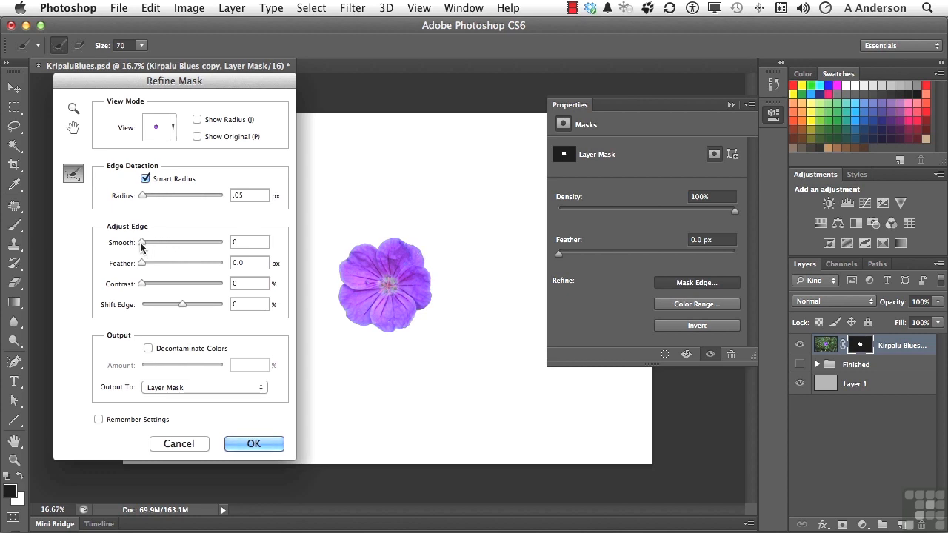
Set the mask edge's Smooth to 26 and Contrast to 42%, keeping Feather and Shift Edge at 0
{"action": "left_click_drag", "start_coordinate": [142, 246], "coordinate": [175, 245]}
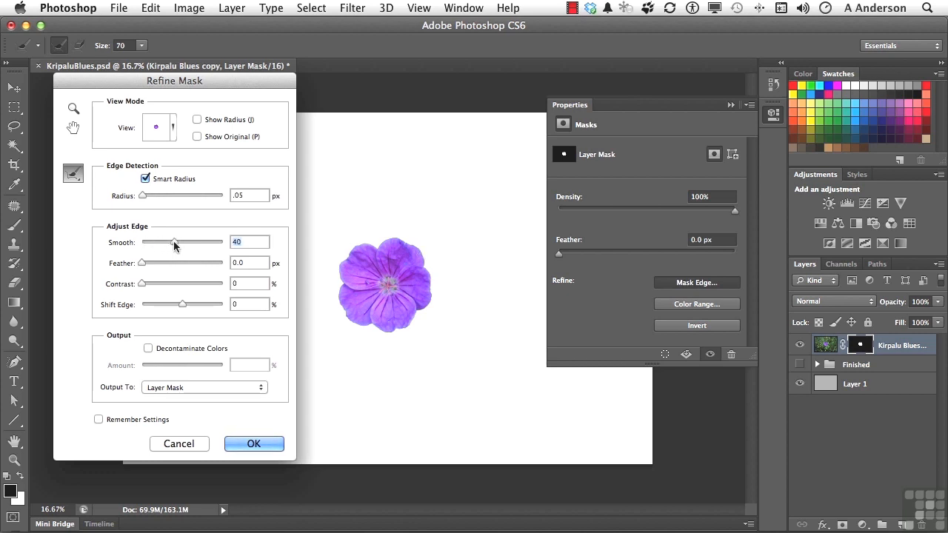
{"action": "left_click", "coordinate": [163, 241]}
{"action": "left_click_drag", "start_coordinate": [143, 264], "coordinate": [182, 308]}
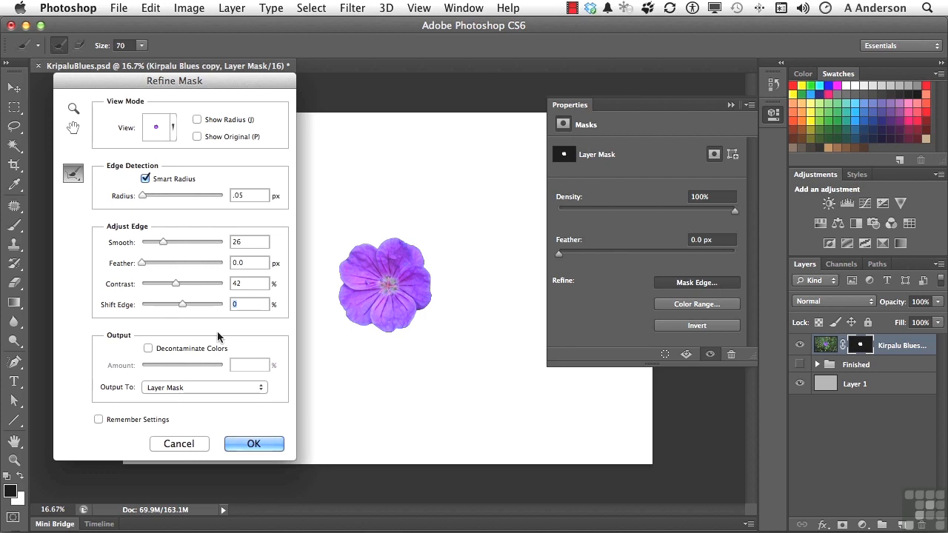
Output the refined mask to a new layer with a layer mask and apply it
{"action": "left_click", "coordinate": [180, 388]}
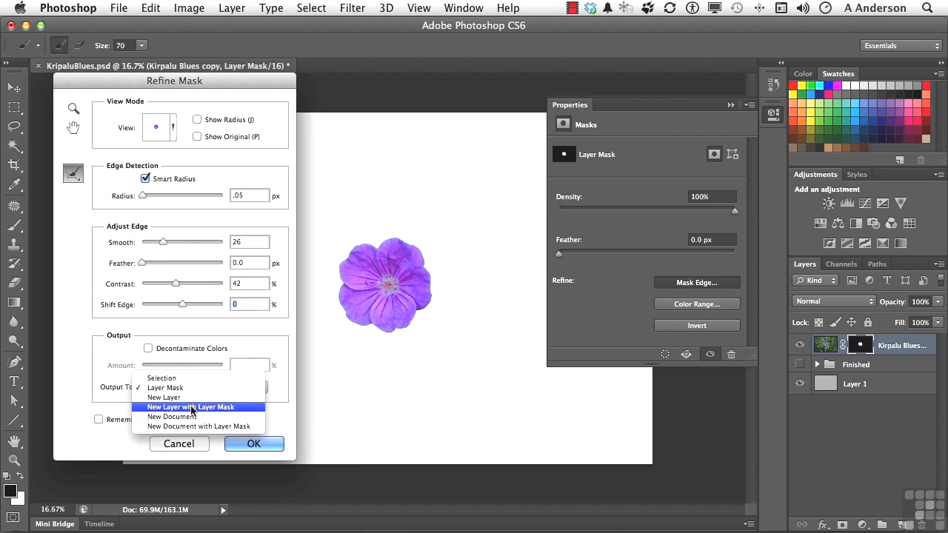
{"action": "left_click", "coordinate": [191, 408]}
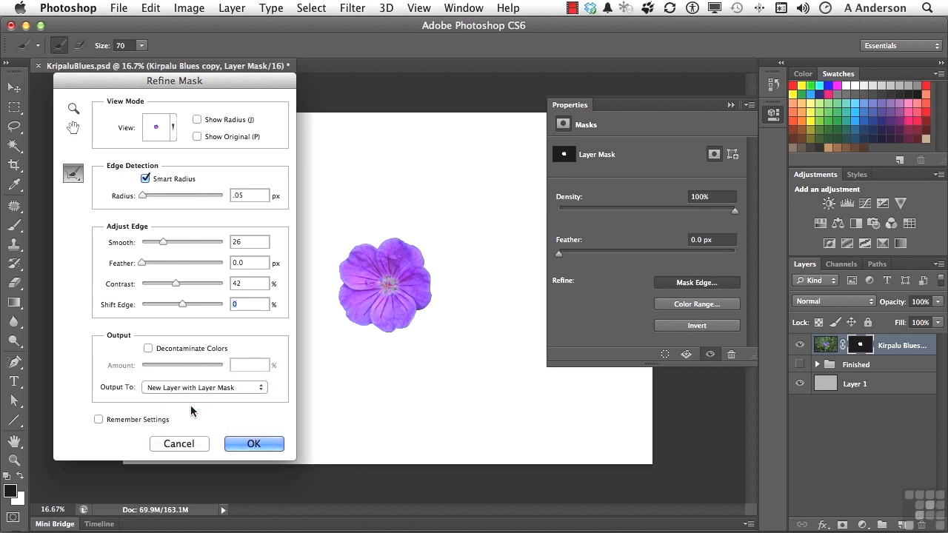
{"action": "left_click", "coordinate": [252, 444]}
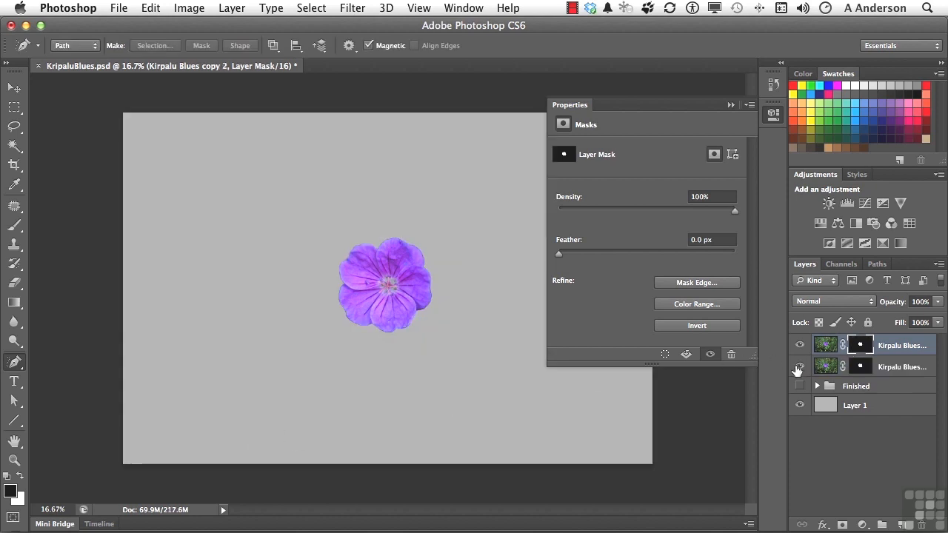
Toggle the refined layer's visibility to compare, leave the earlier masked layer hidden, and collapse the mask properties
{"action": "left_click", "coordinate": [798, 347]}
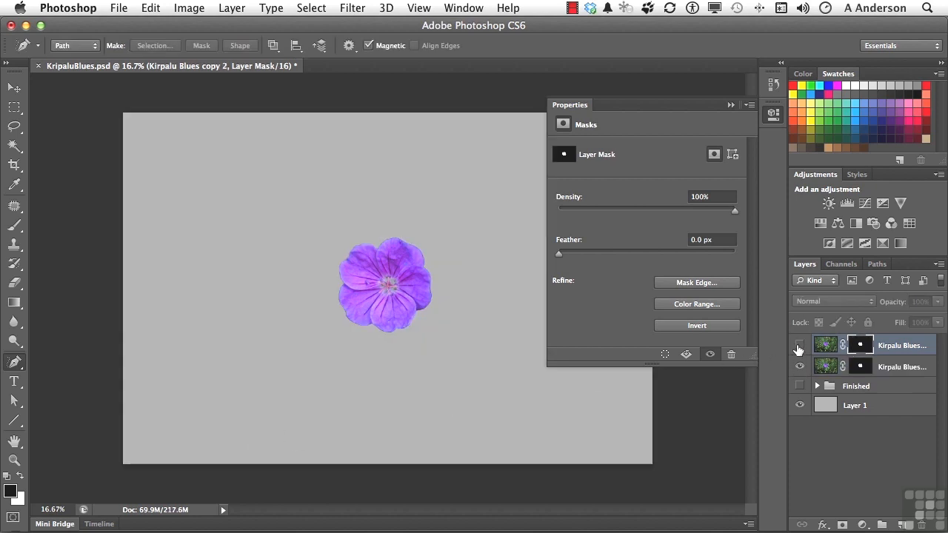
{"action": "left_click", "coordinate": [798, 347]}
{"action": "left_click", "coordinate": [799, 367]}
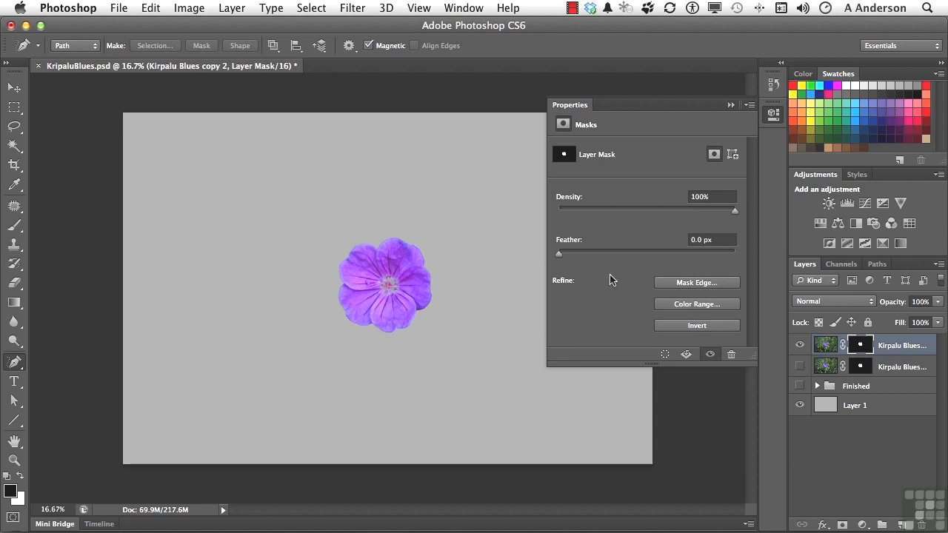
{"action": "left_click", "coordinate": [731, 105]}
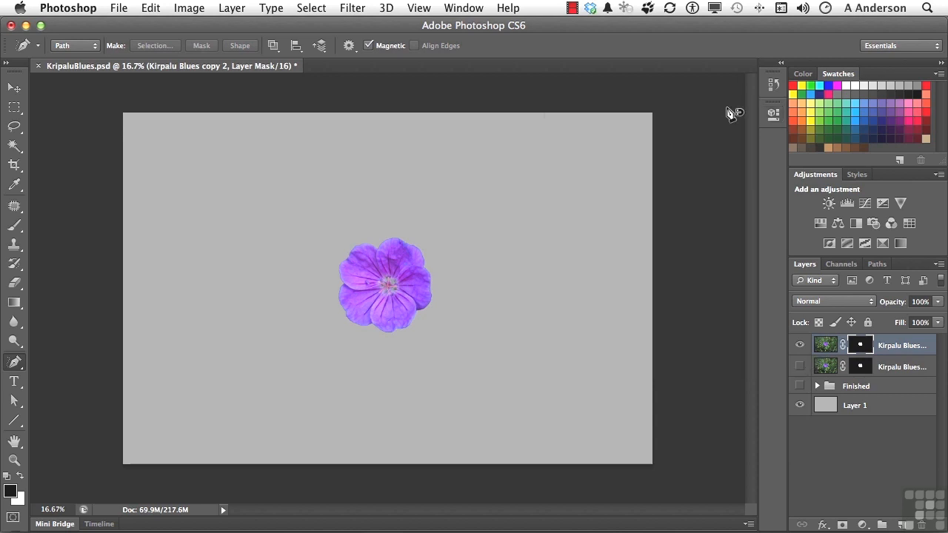